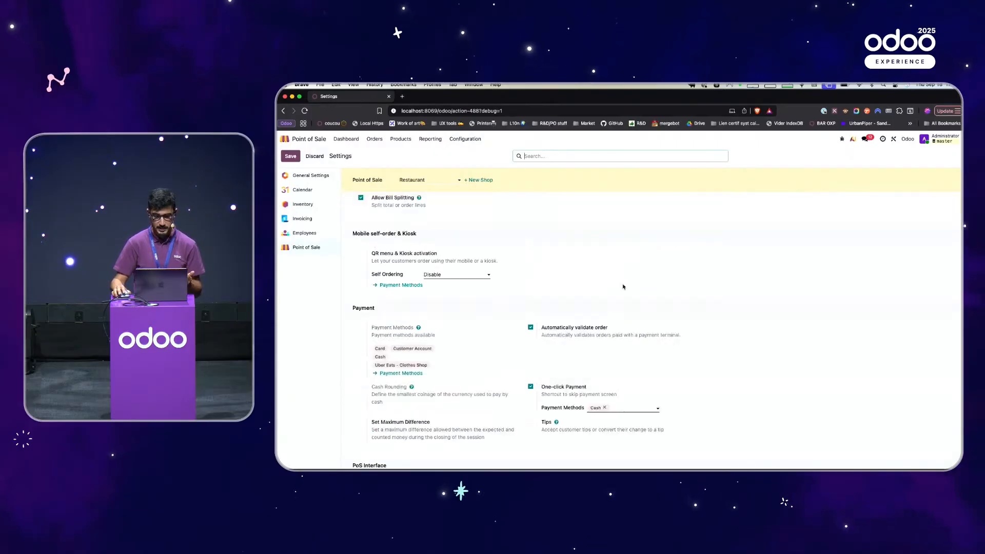
- Examine the Urban Piper credentials and location options in the Restaurant's Food Delivery Connector settings
scroll(624, 286, down, 12)
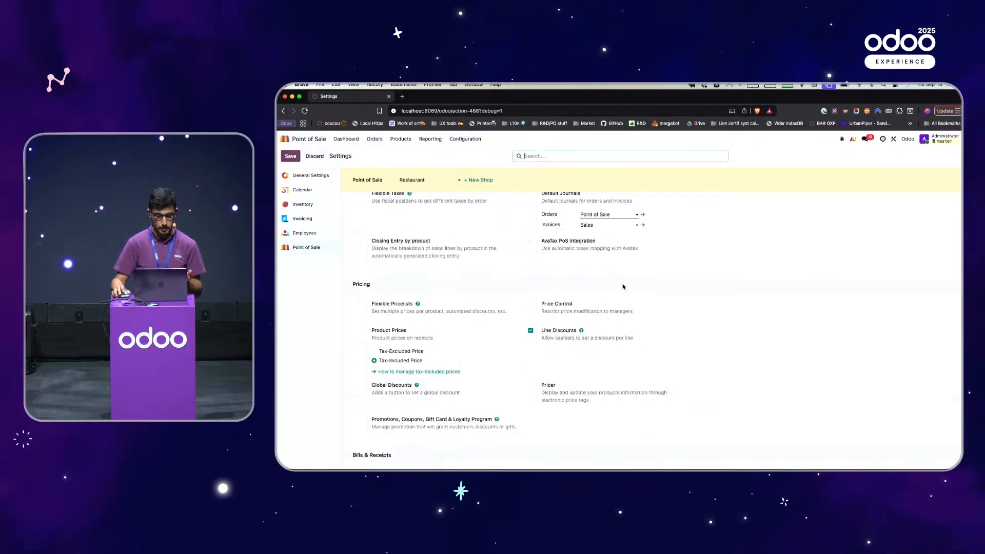
scroll(509, 258, down, 2)
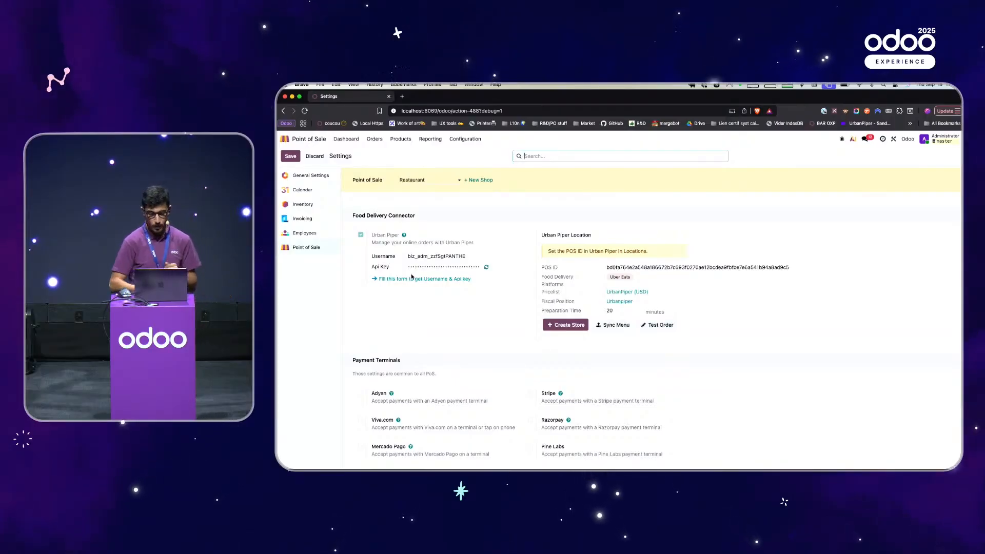
key(ctrl+Left)
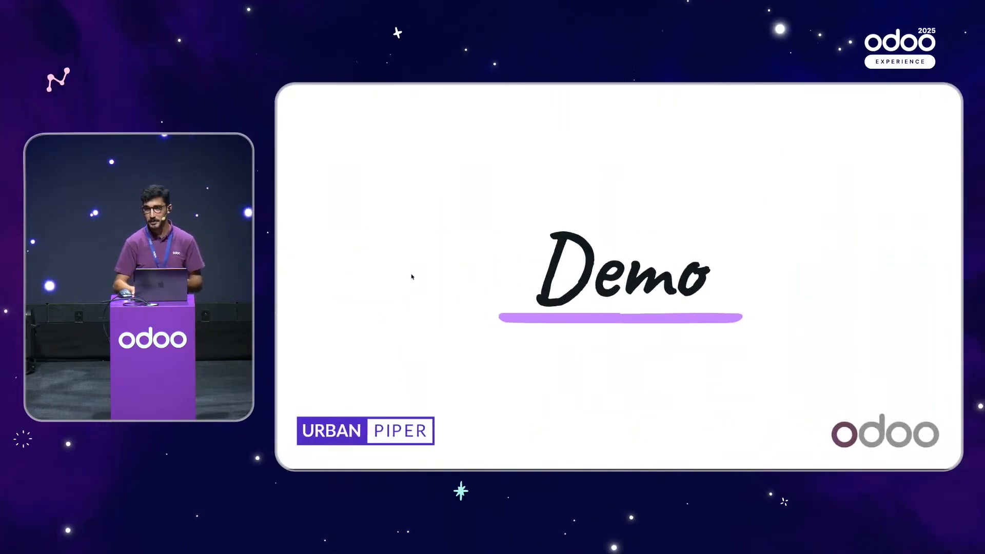
key(Right)
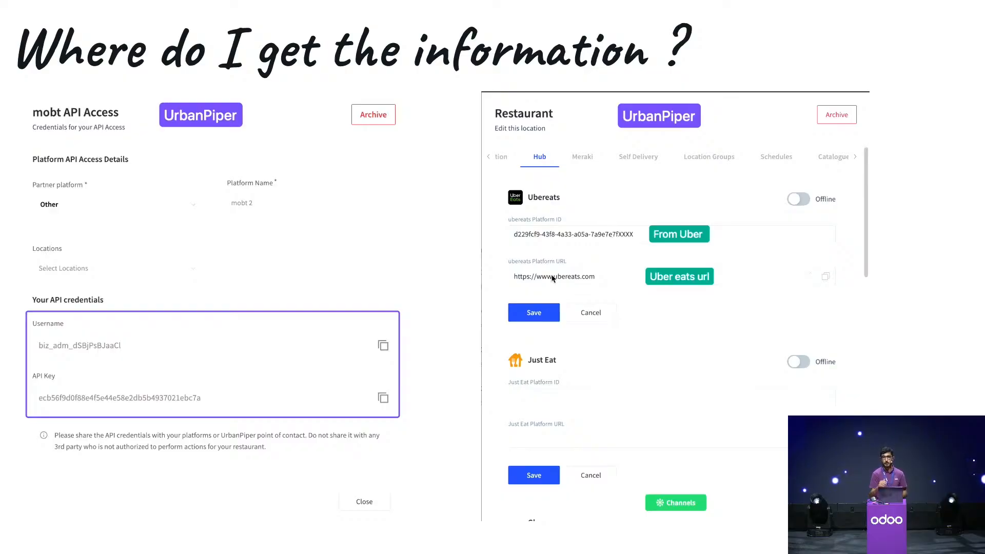
key(ctrl+Left)
key(ctrl+Right)
key(ctrl+Right)
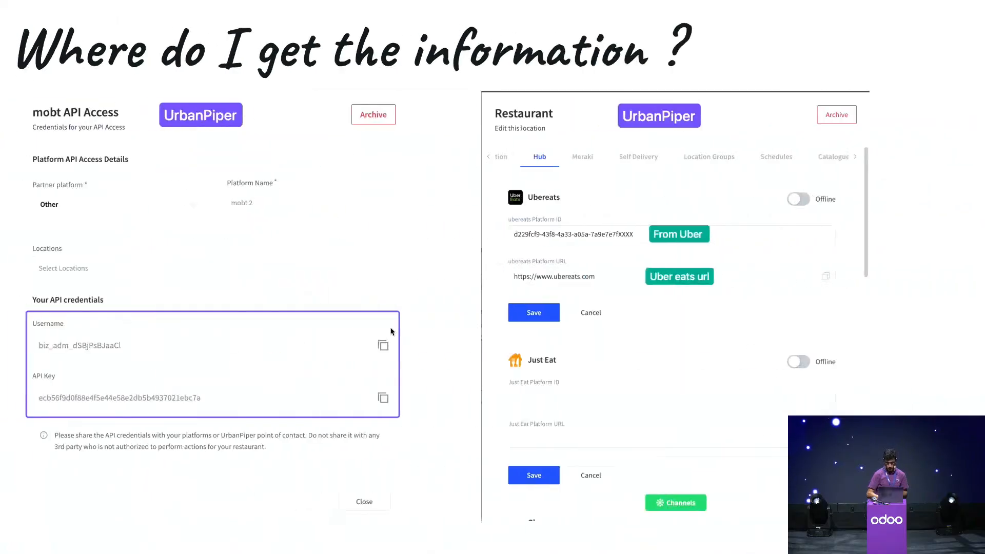
key(Right)
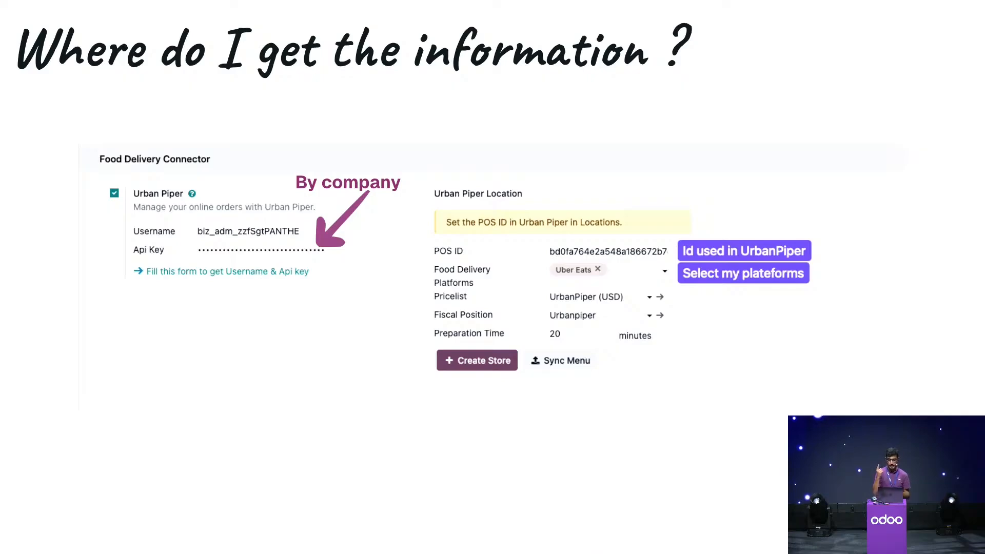
key(Right)
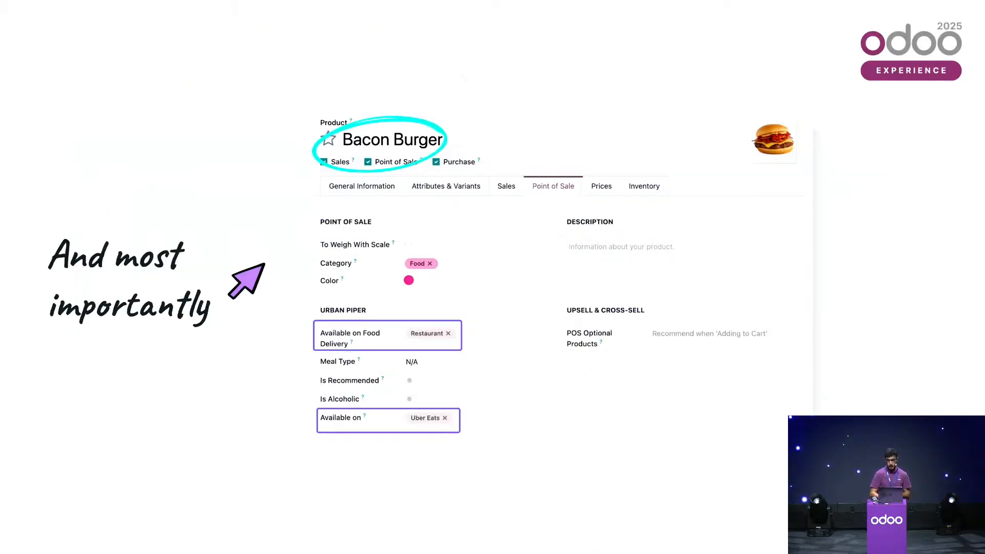
- Examine the Bacon Burger product's Urban Piper availability options in its Point of Sale details
key(ctrl+Right)
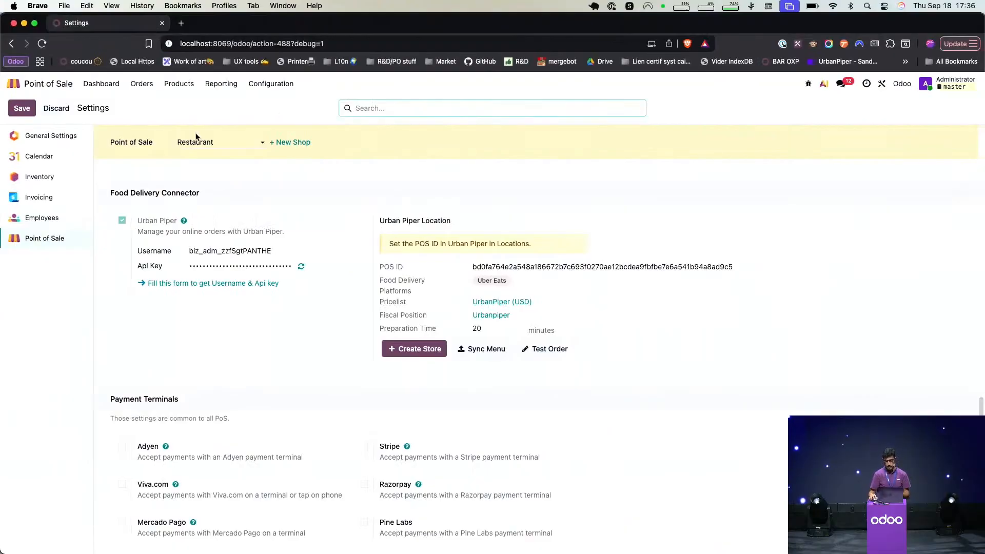
click(178, 87)
click(181, 104)
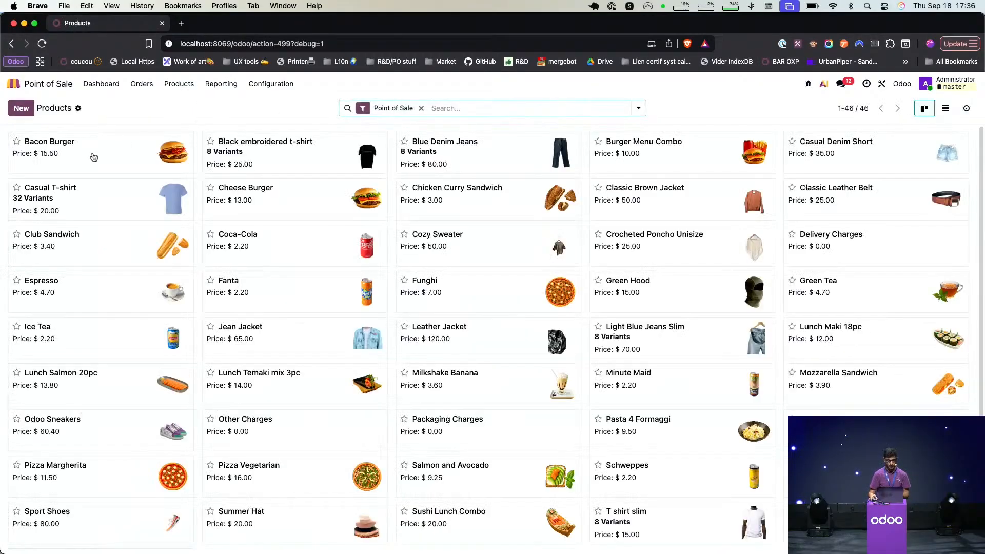
click(93, 157)
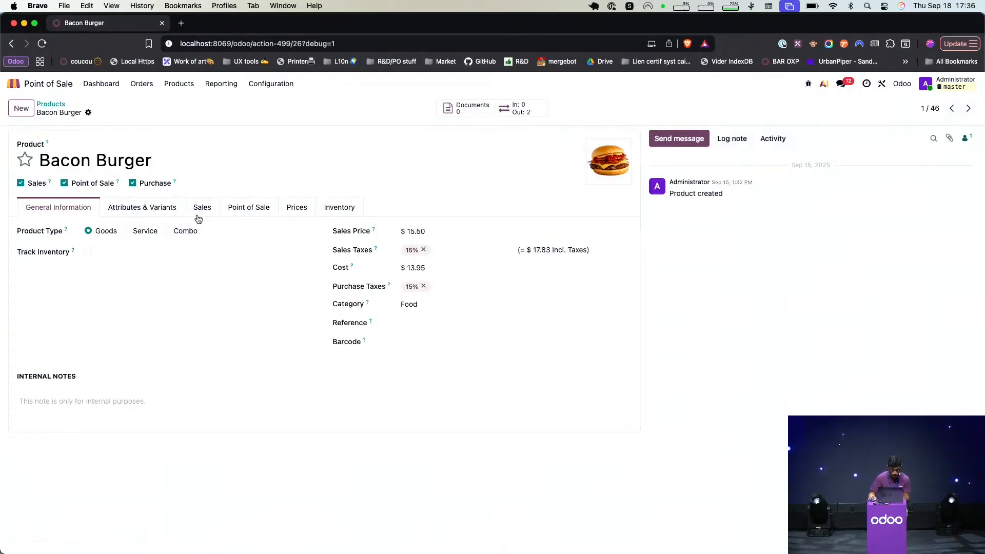
click(231, 215)
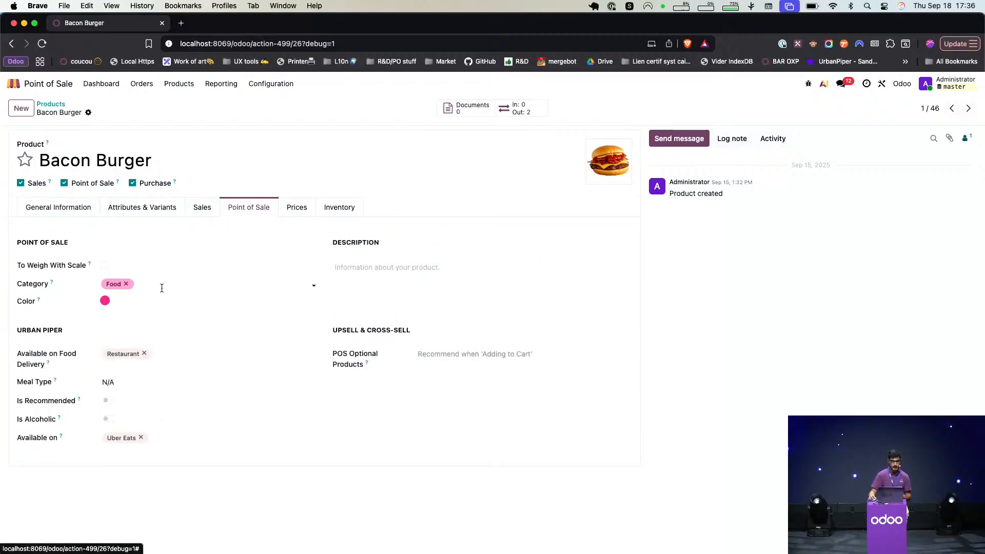
click(176, 351)
click(182, 342)
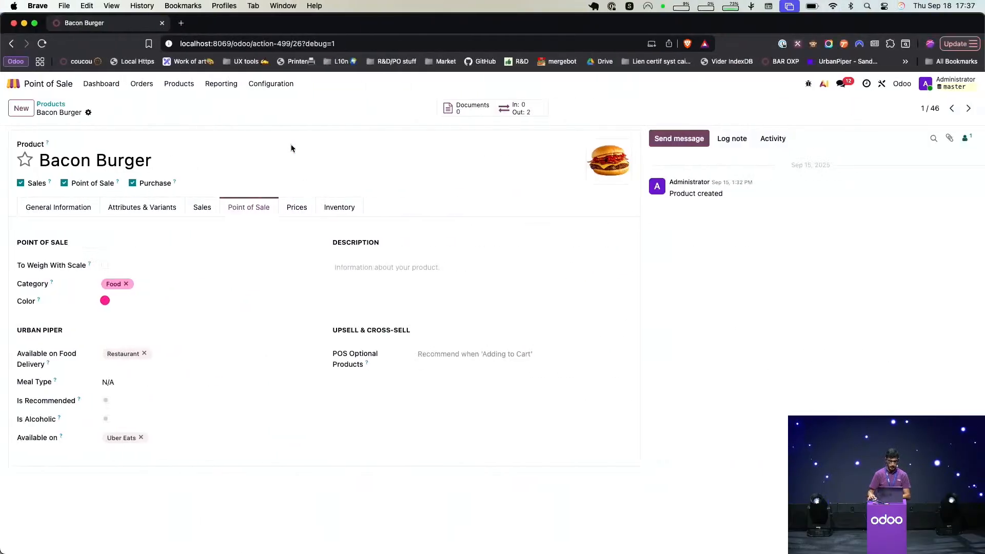
- Open the test food delivery order form from the Restaurant's Urban Piper settings
click(272, 84)
click(269, 101)
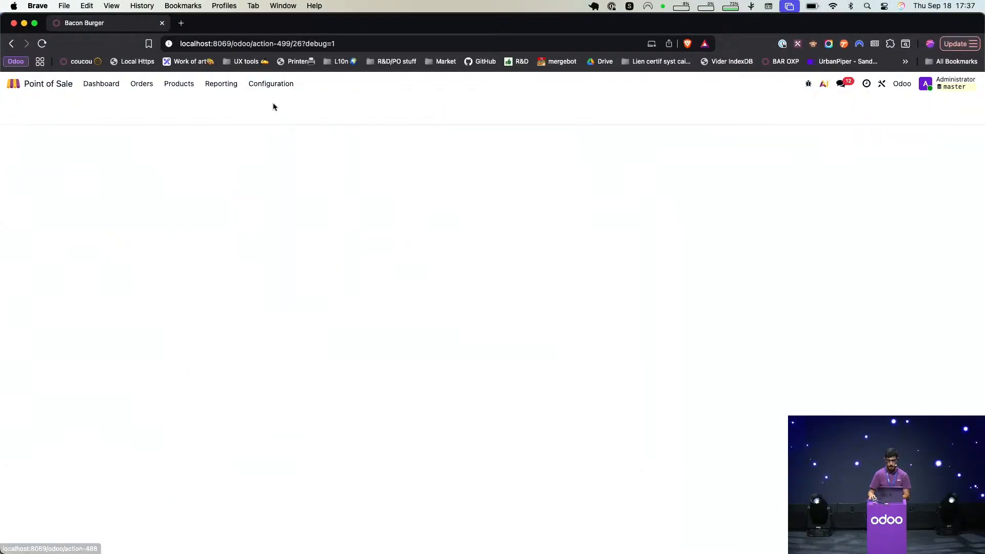
scroll(377, 296, down, 15)
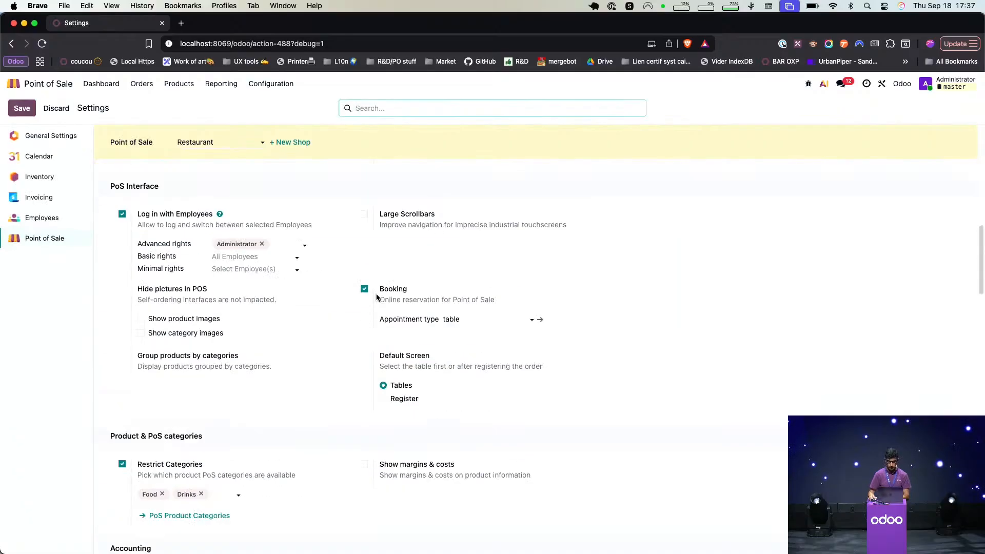
scroll(377, 297, down, 15)
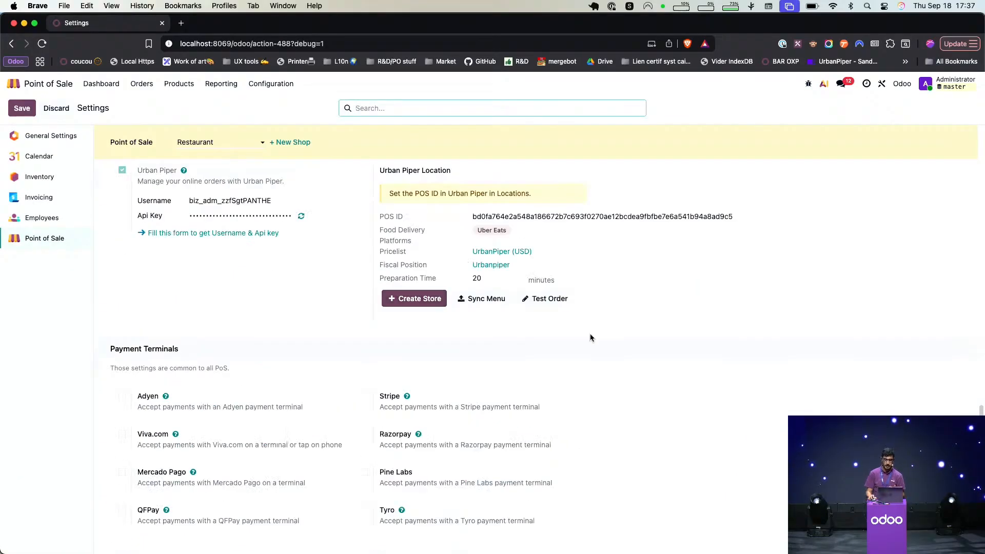
click(567, 305)
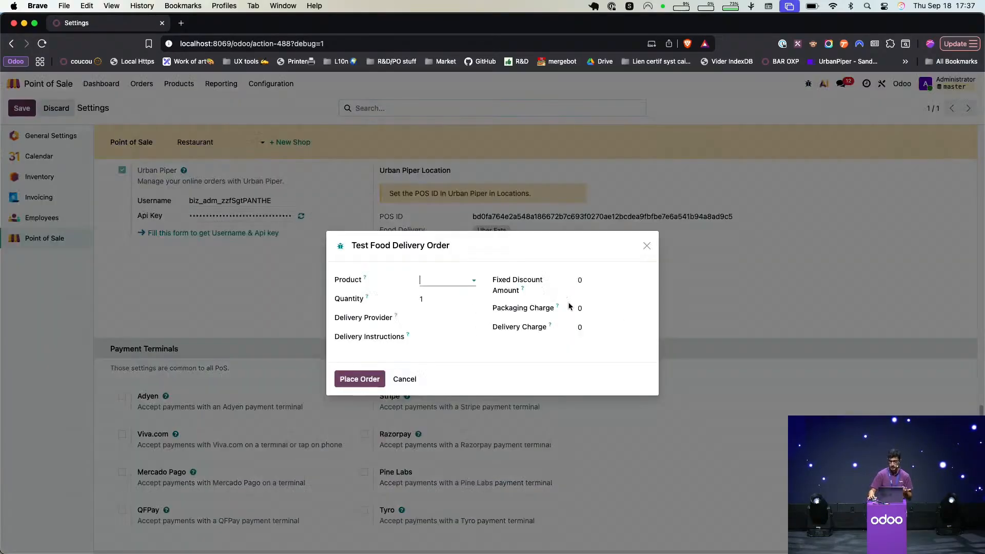
- Fill the test order with product Bacon Burger, quantity 2 and delivery provider Uber Eats
click(470, 280)
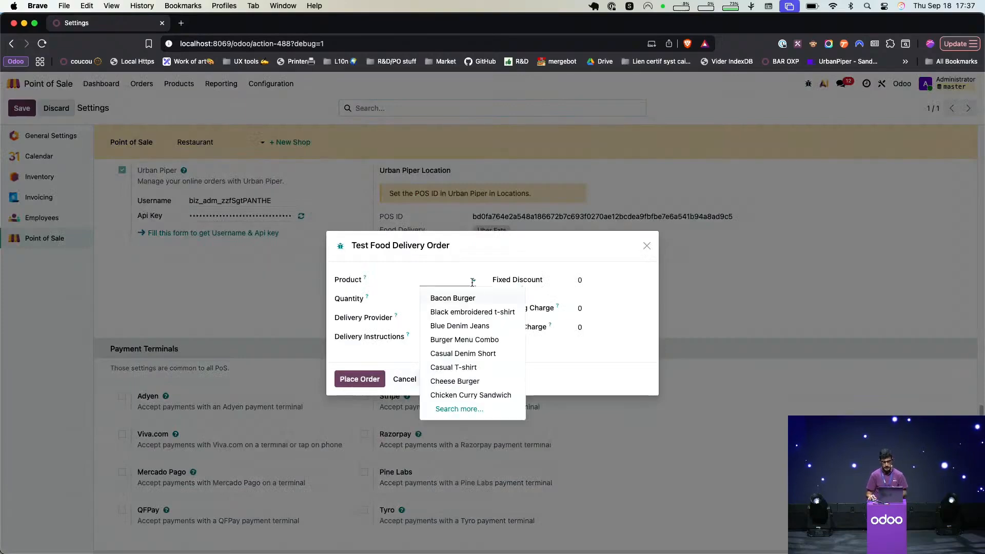
click(474, 298)
click(445, 301)
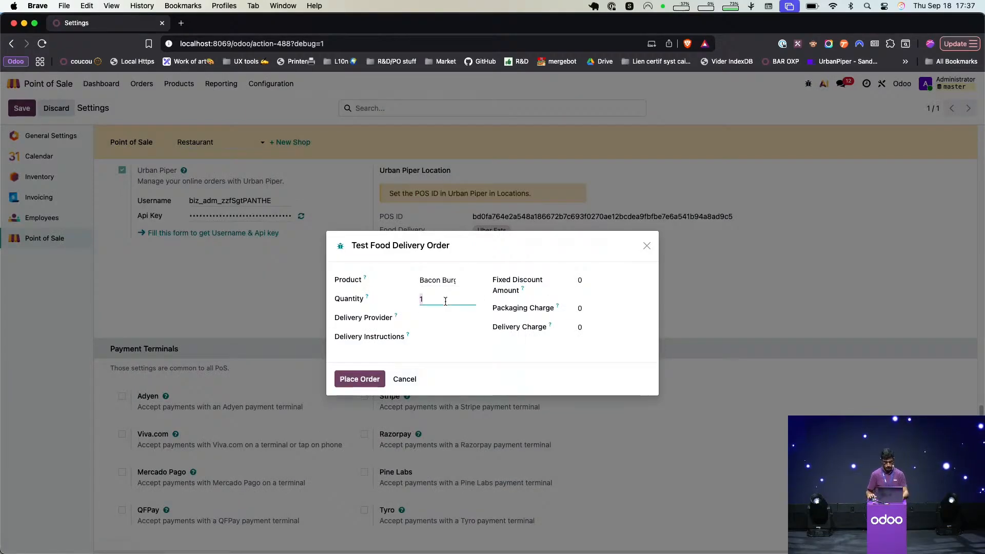
click(432, 318)
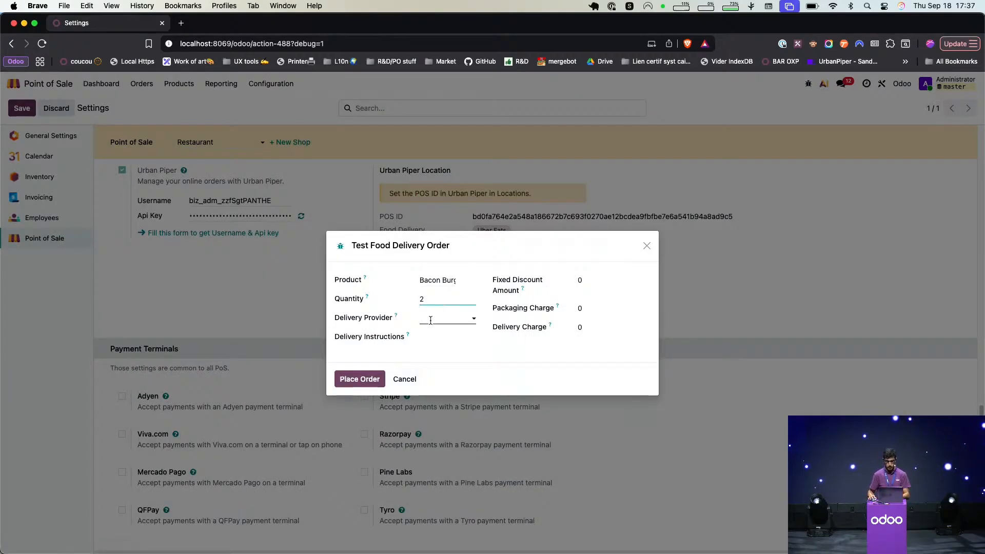
click(440, 335)
- Enter "Appartment 2" as the delivery instructions and place the test order
click(439, 335)
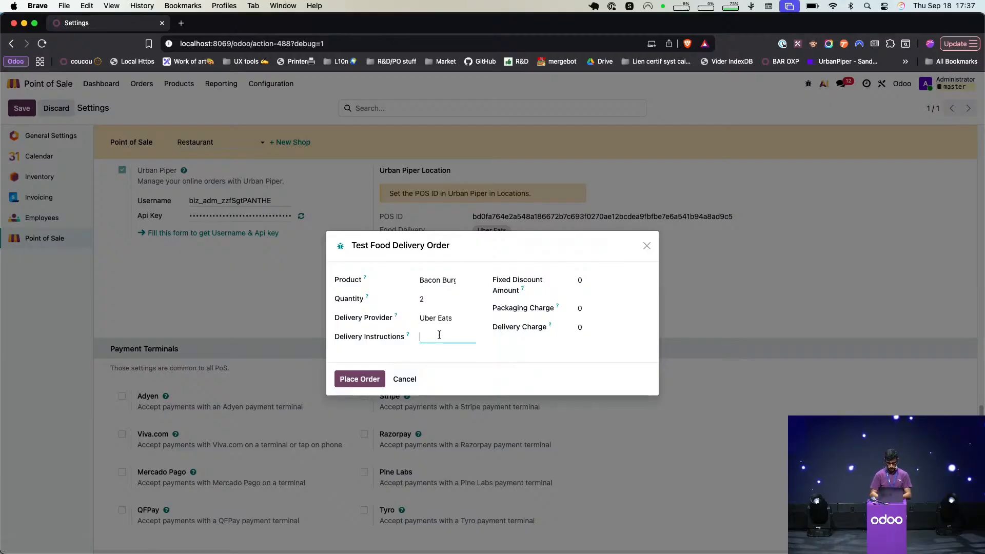
text(Appar)
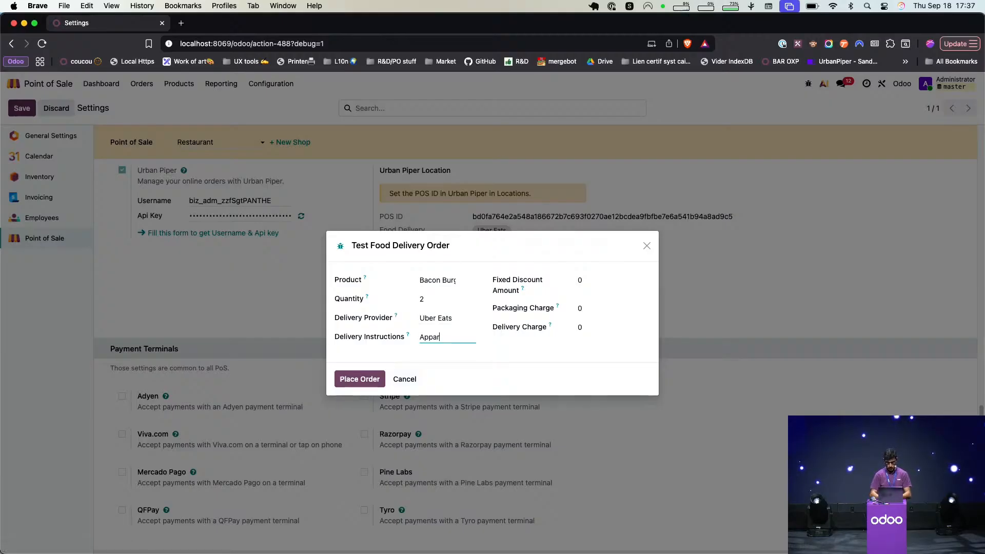
text(tment 2)
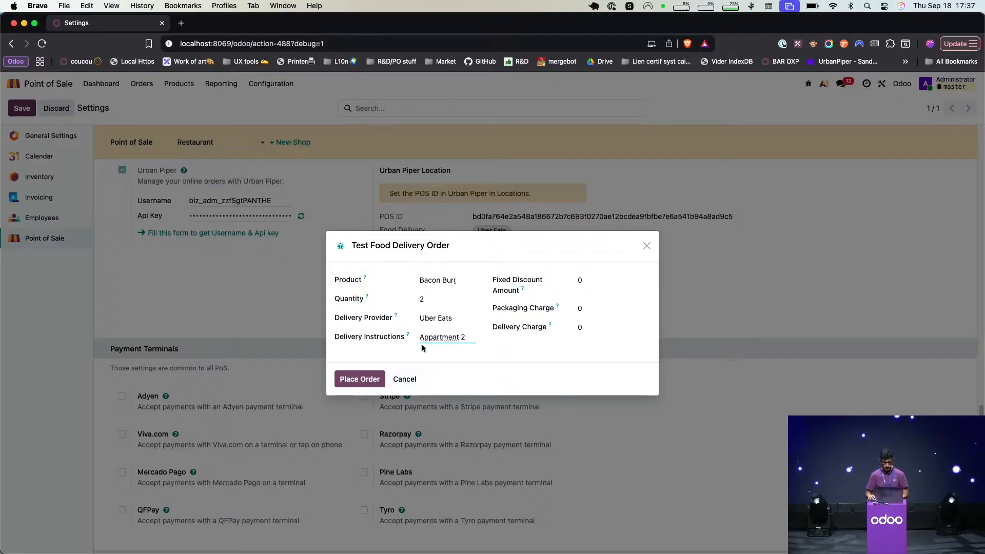
click(361, 379)
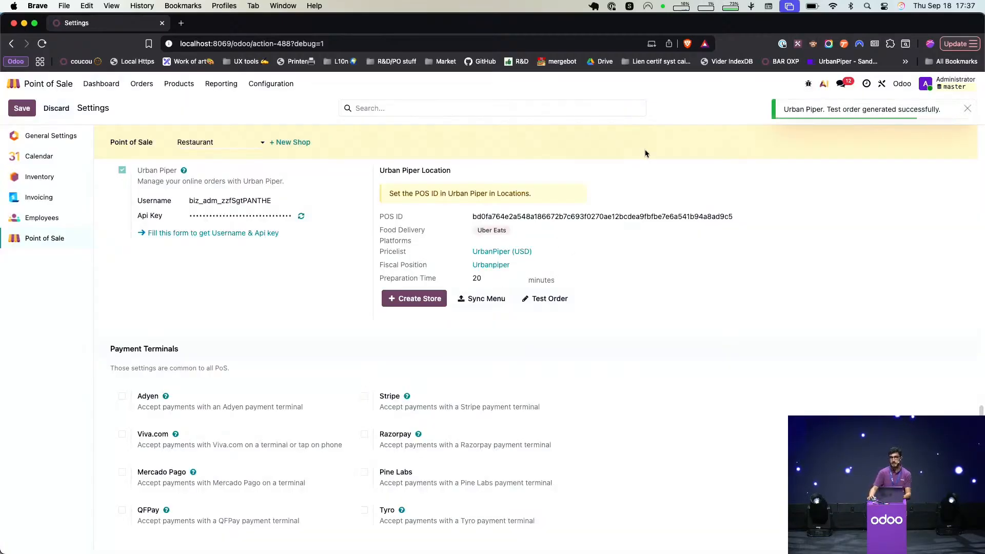
- Resume the Restaurant's selling session from the Point of Sale dashboard and unlock its register
click(102, 84)
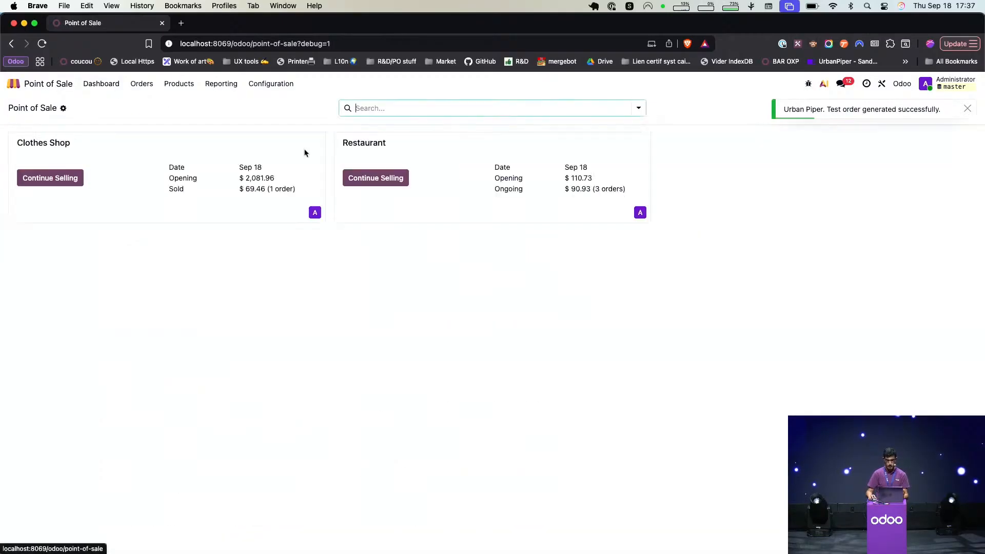
click(365, 178)
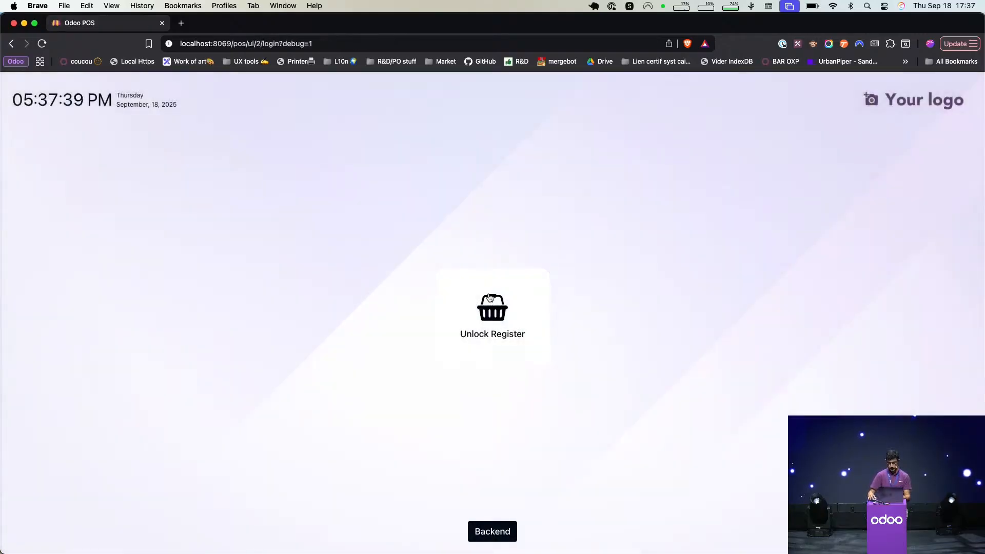
click(491, 302)
click(530, 318)
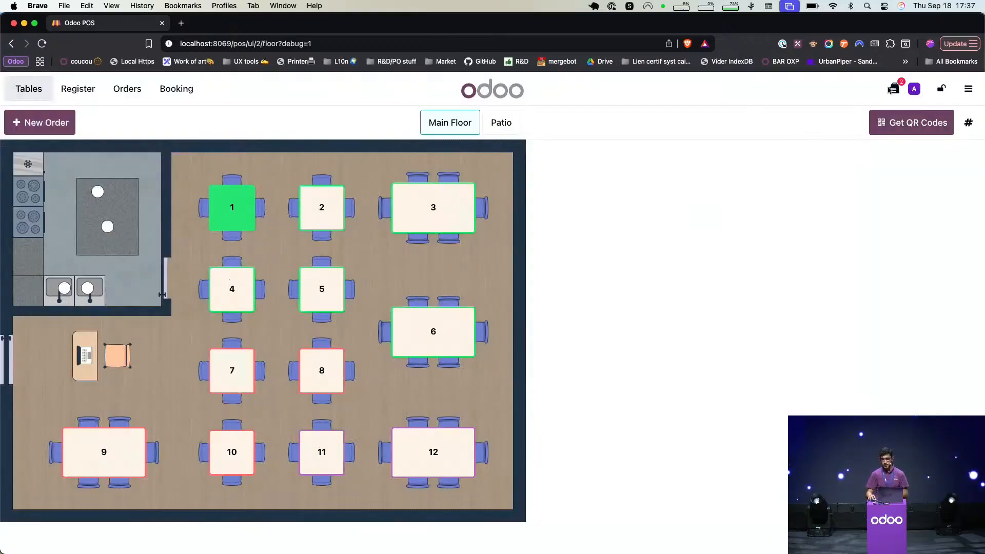
- List the new Uber Eats orders and view the details of the single Bacon Burger order
click(894, 88)
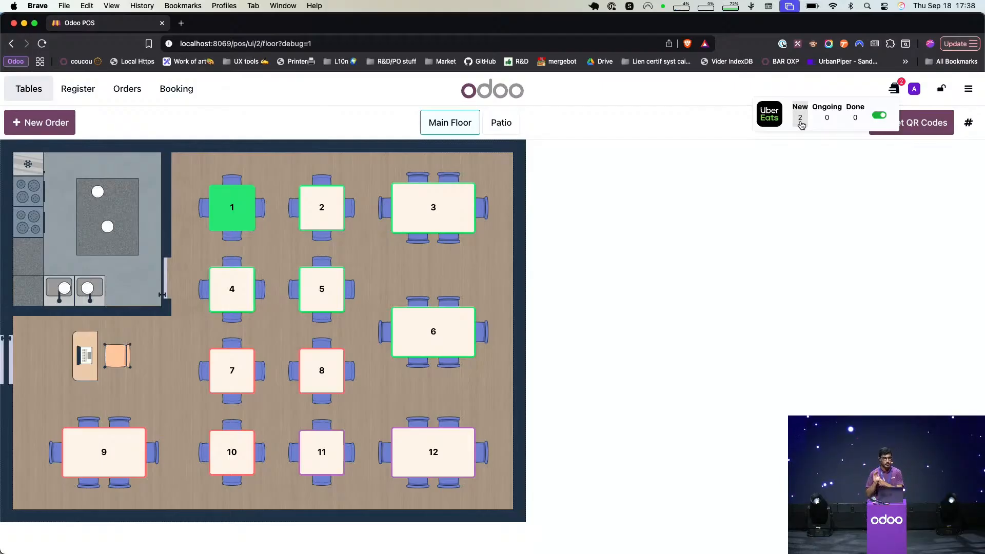
click(800, 121)
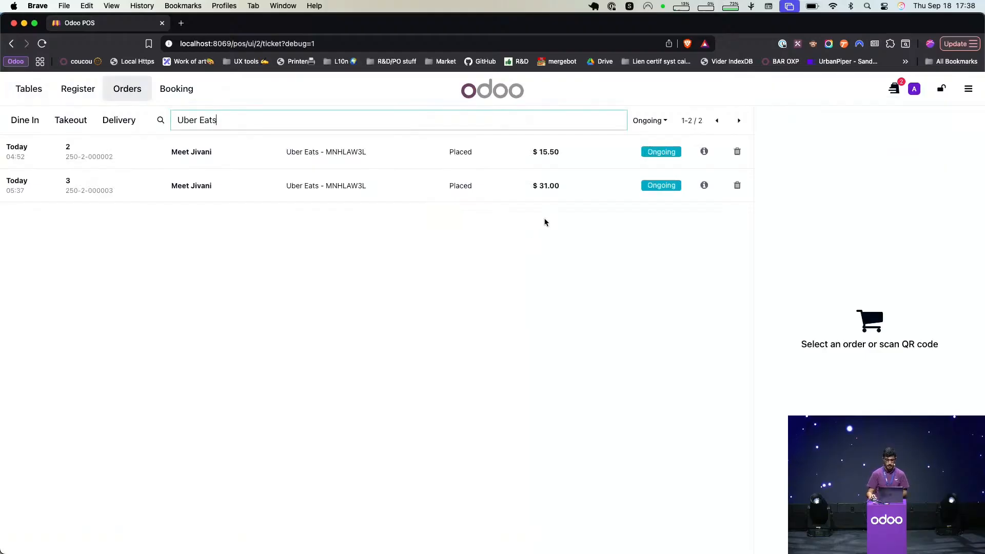
click(532, 163)
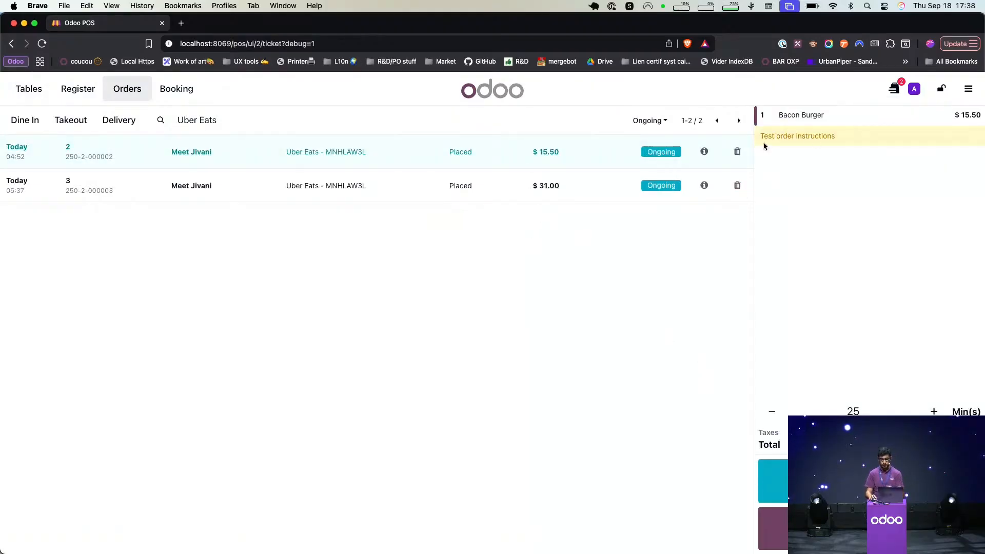
- Select the Uber Eats order for two Bacon Burgers and set its preparation time to 20 minutes
click(573, 186)
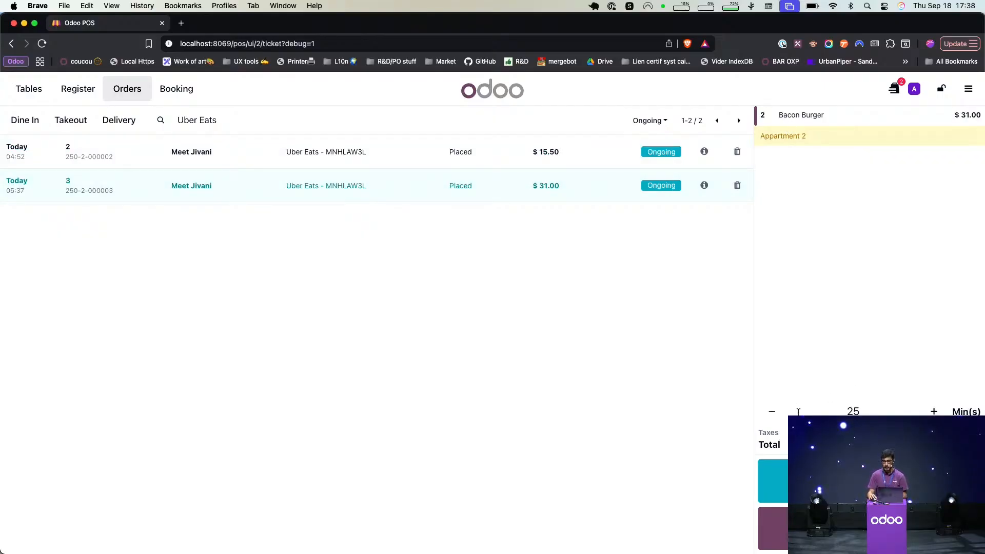
click(935, 411)
click(934, 412)
click(934, 412)
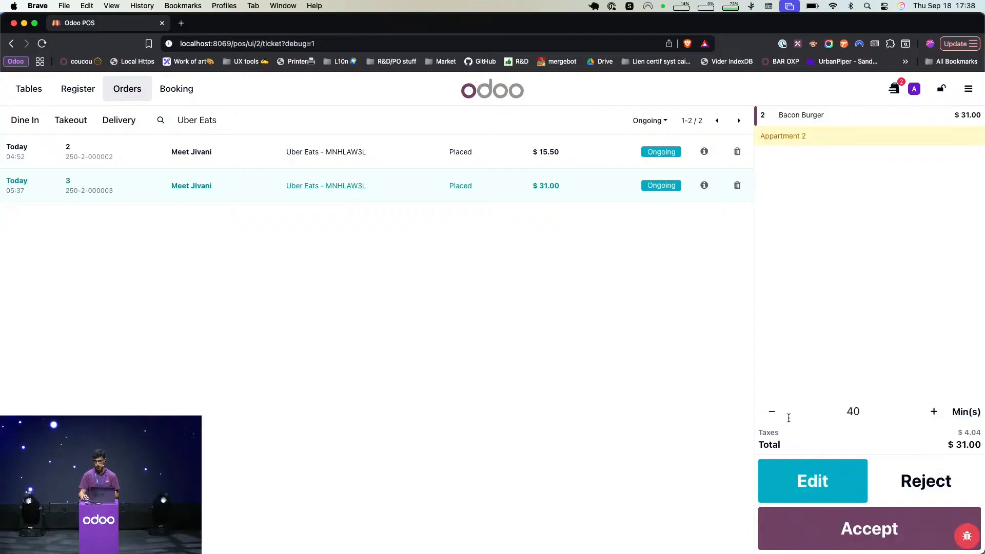
click(772, 412)
click(771, 413)
click(771, 413)
click(771, 413)
click(772, 413)
click(772, 413)
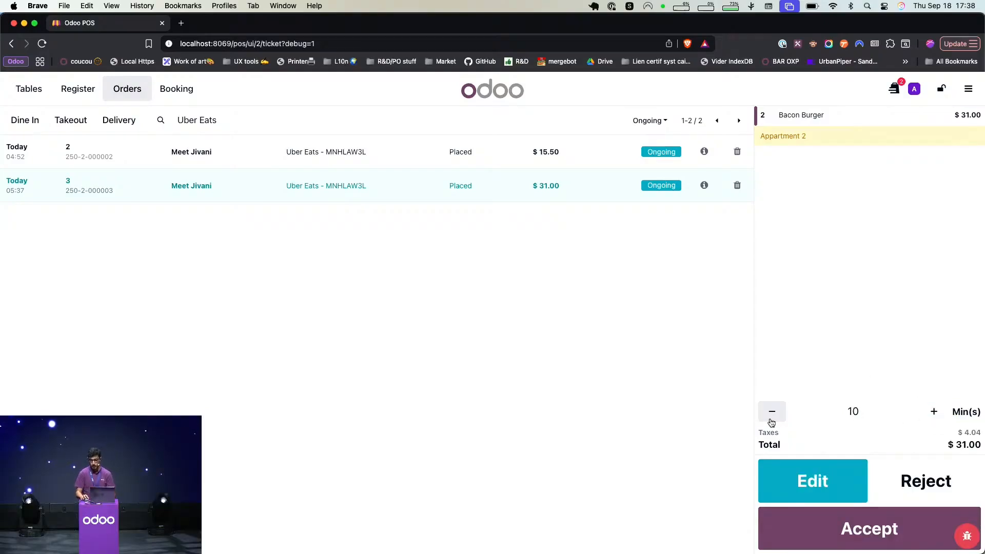
click(772, 413)
click(932, 412)
click(932, 413)
click(932, 412)
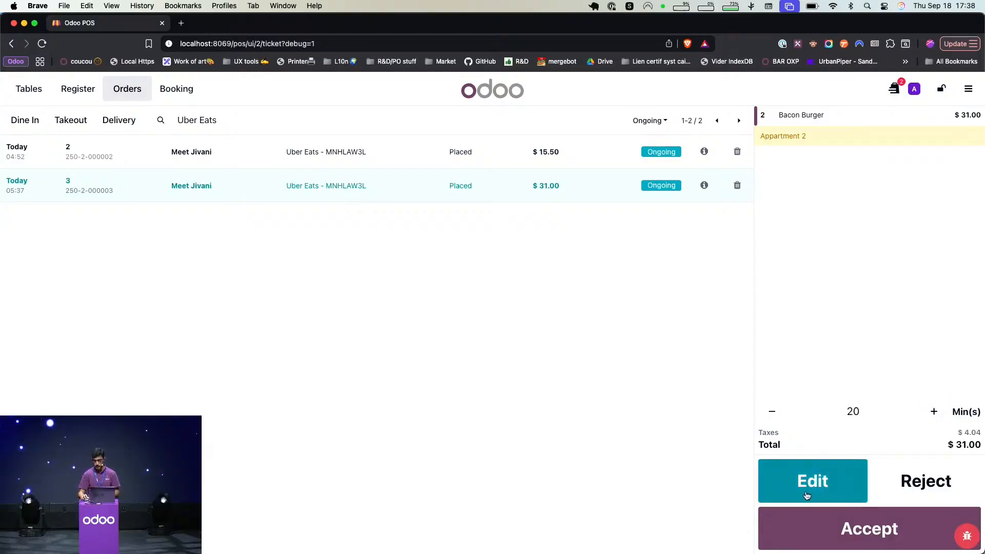
- Open the two-burger Uber Eats order for editing and add one Schweppes to it
click(803, 494)
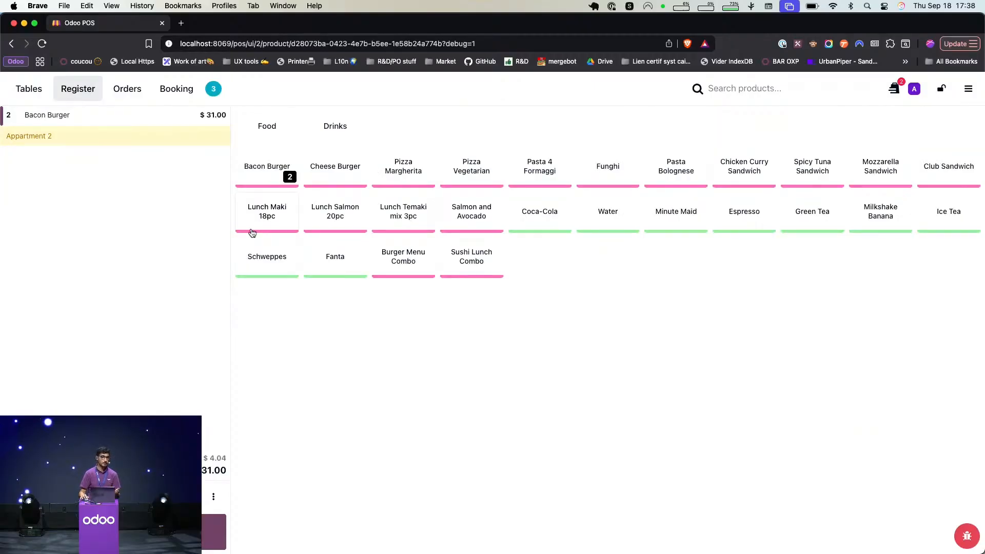
click(281, 267)
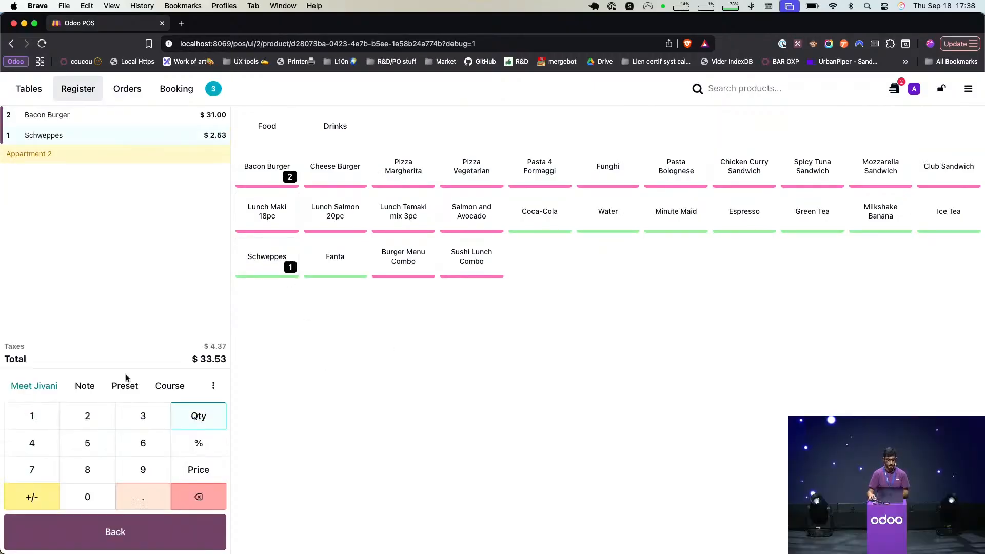
- Return to the order list and check the order and customer details of the edited Uber Eats order, including the phone number
click(105, 532)
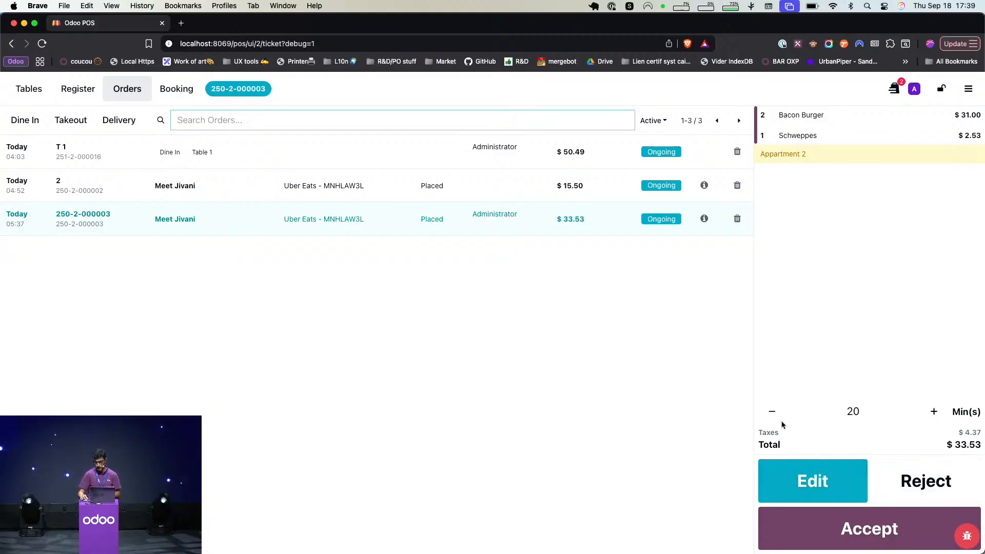
click(704, 219)
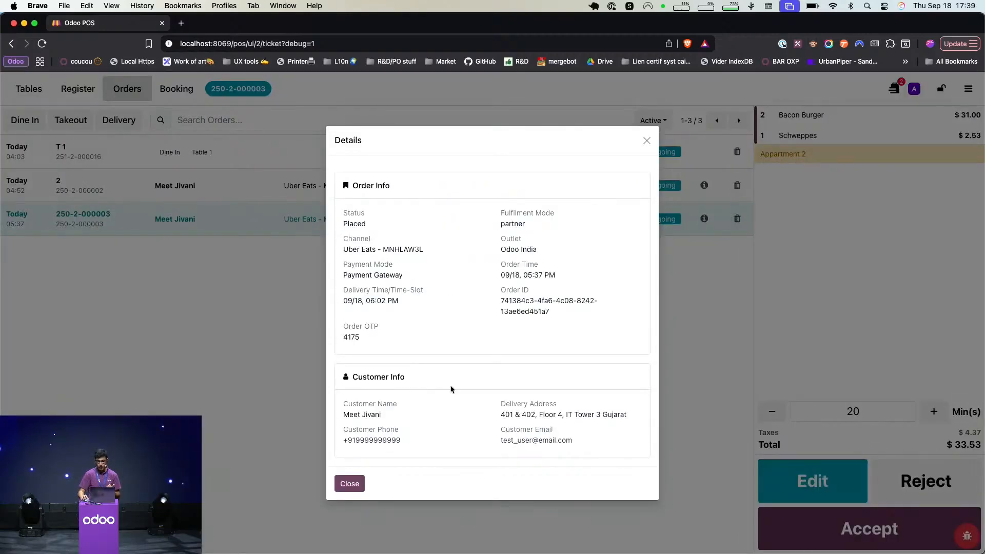
drag(349, 441, 395, 442)
click(647, 141)
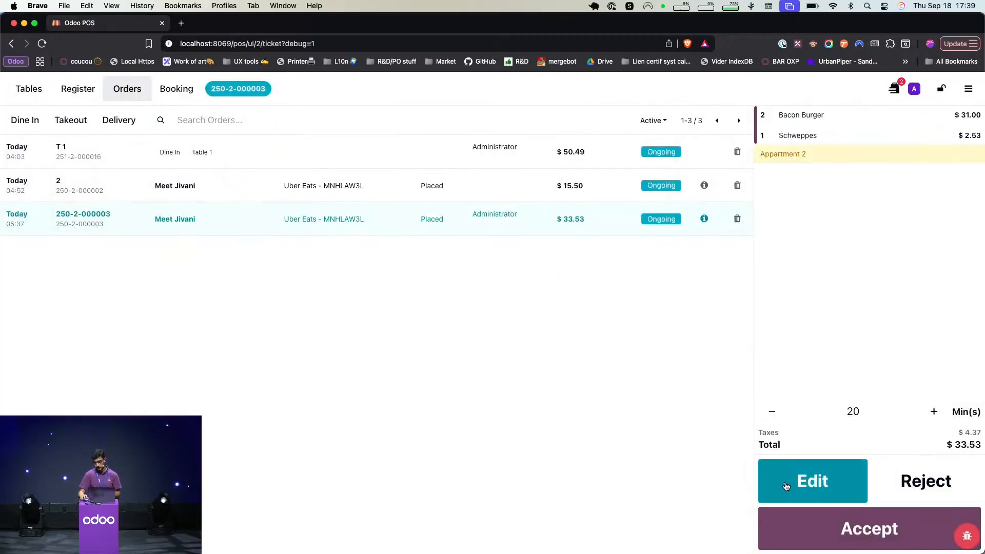
- Accept the Uber Eats order for two Bacon Burgers and a Schweppes and mark it as ready, finishing at the tables view
click(838, 519)
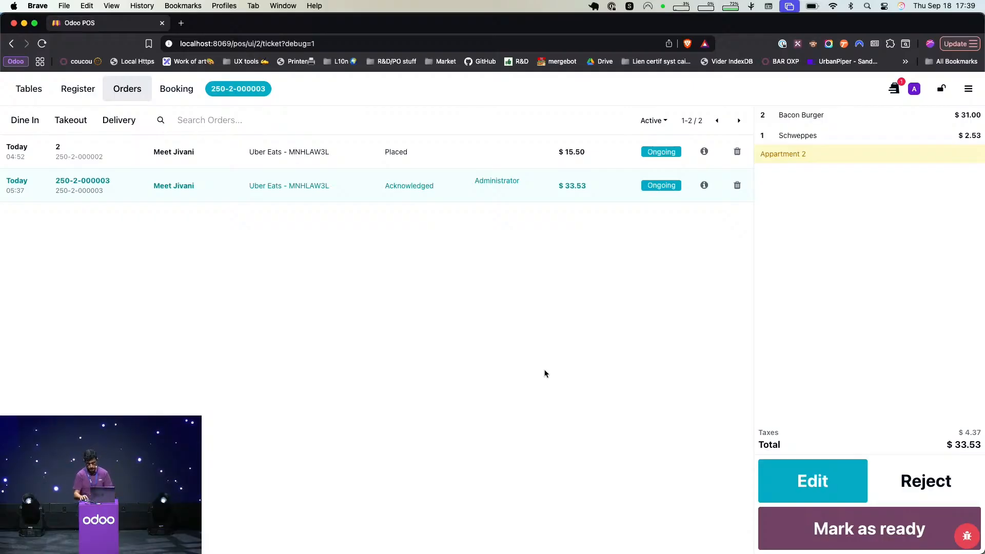
click(810, 519)
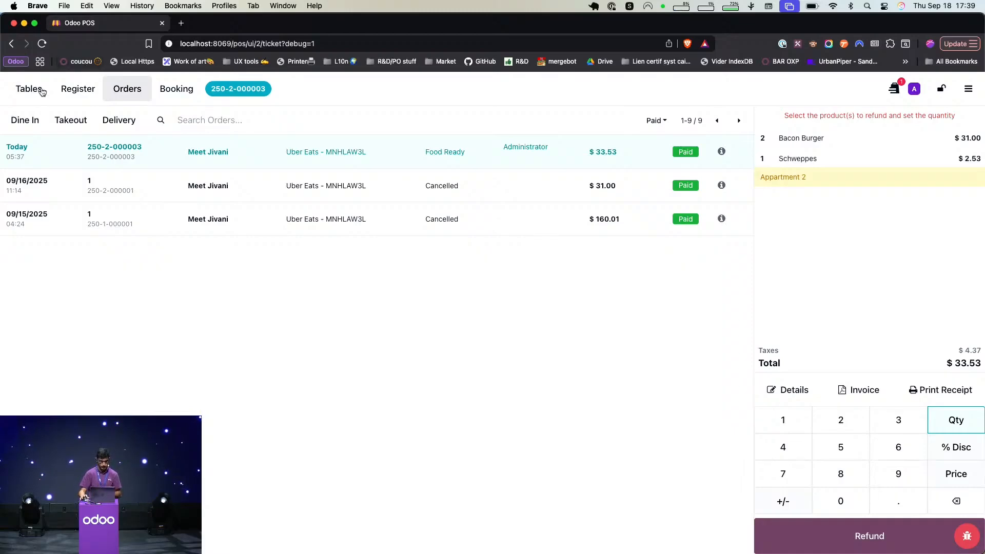
click(41, 90)
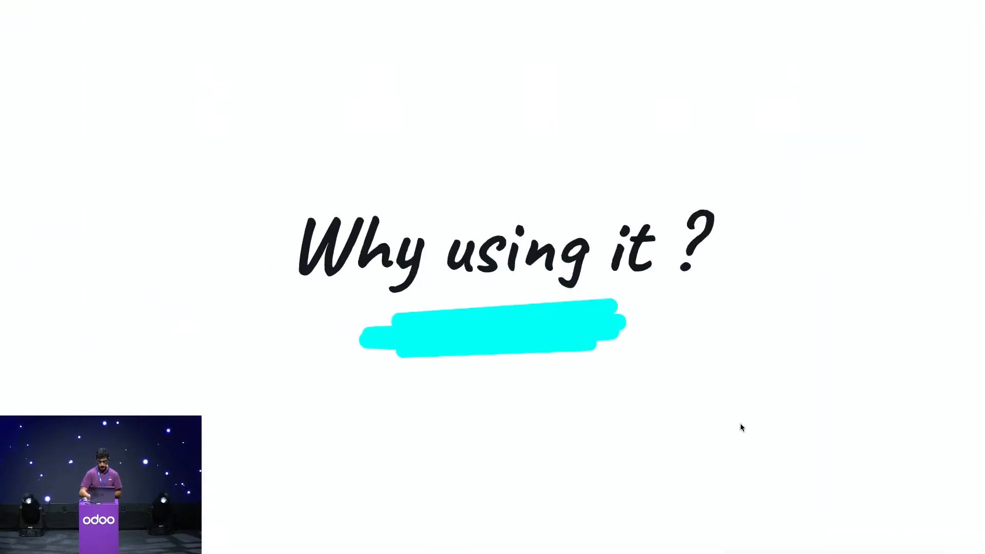